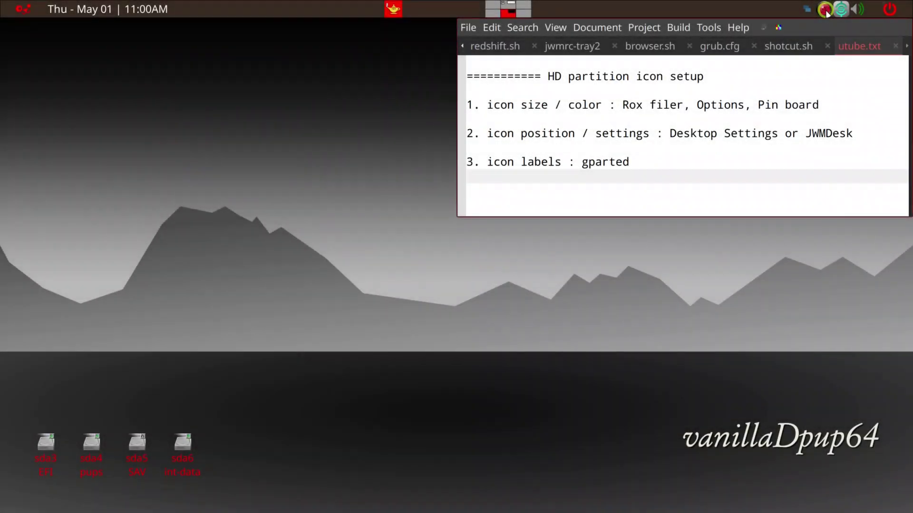
Open a file manager window in the home folder and bring up its Pinboard options.
click(825, 10)
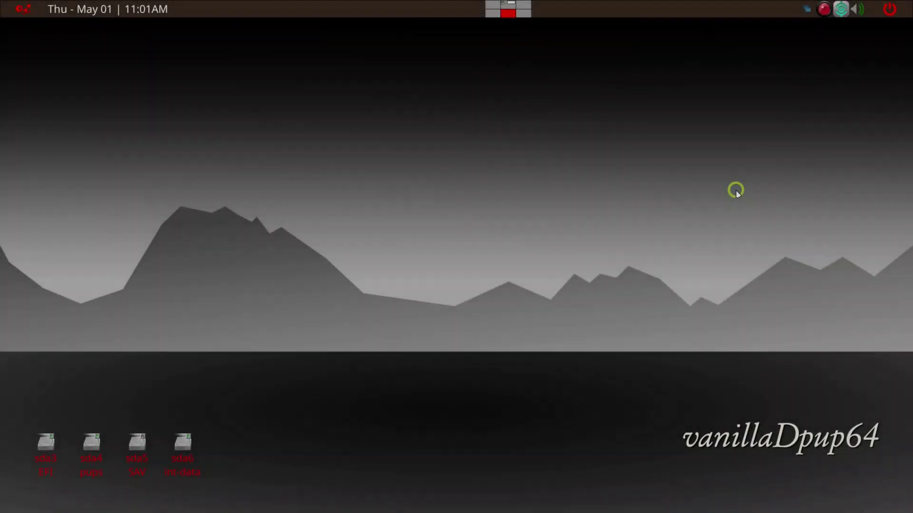
key(super+e)
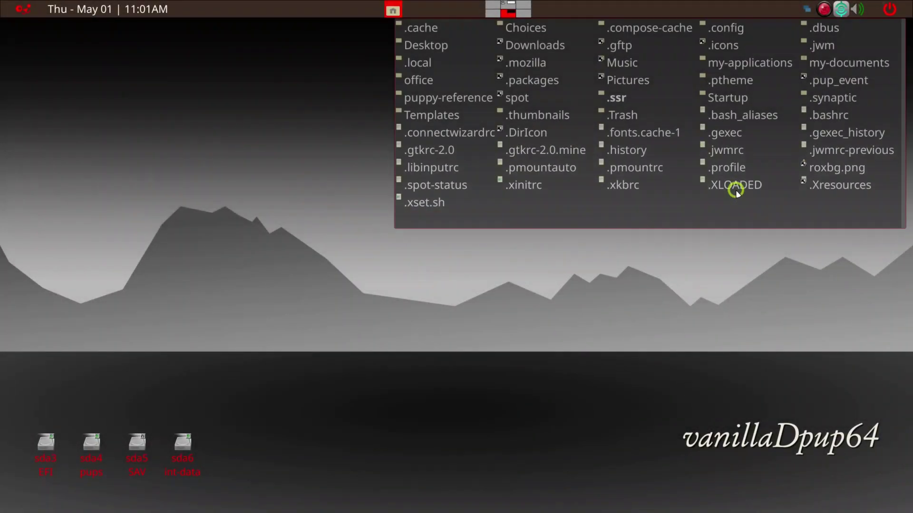
right_click(648, 209)
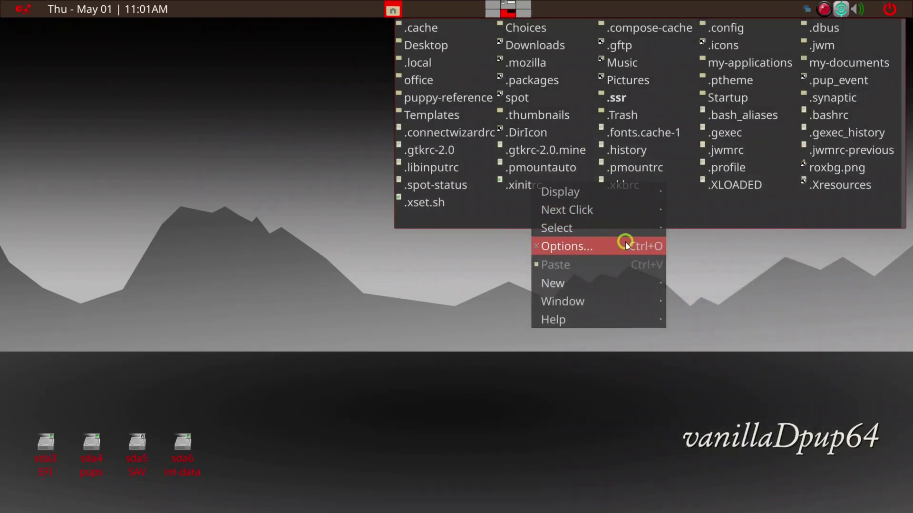
click(626, 241)
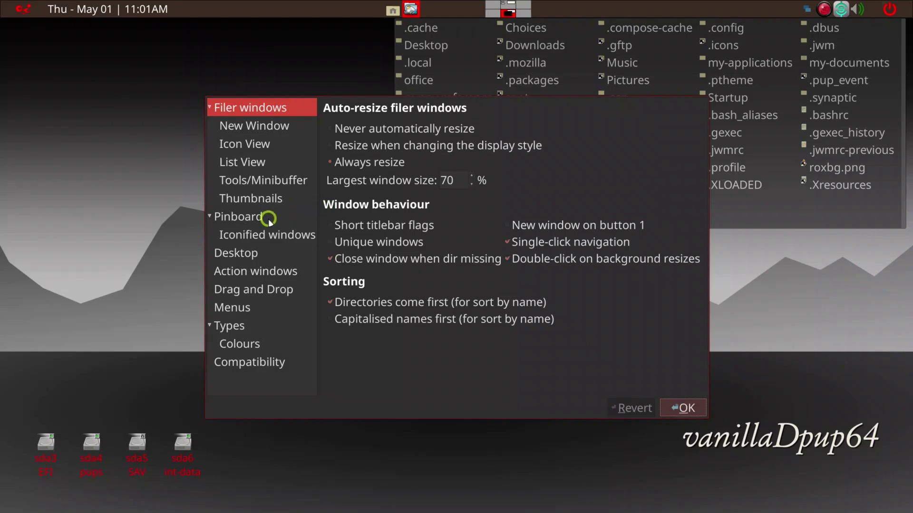
click(266, 218)
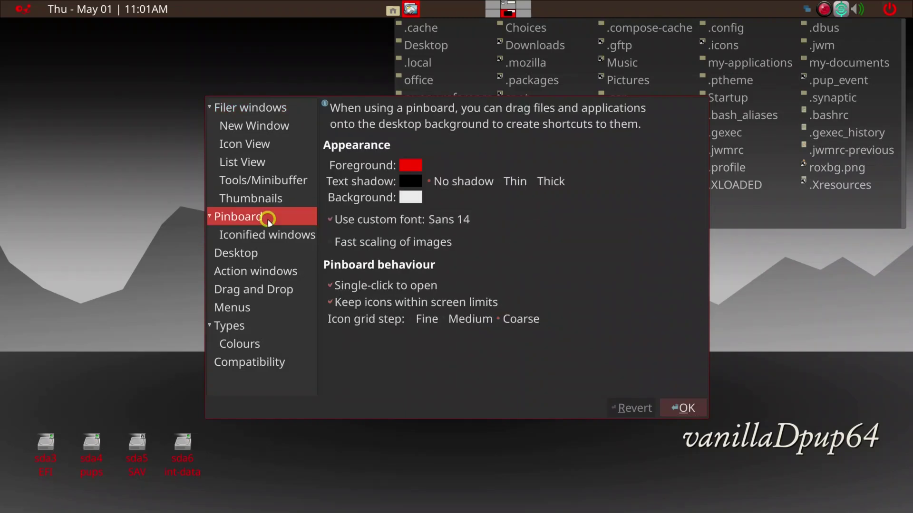
Change the pinboard's foreground colour to white (#FFFFFF).
click(414, 166)
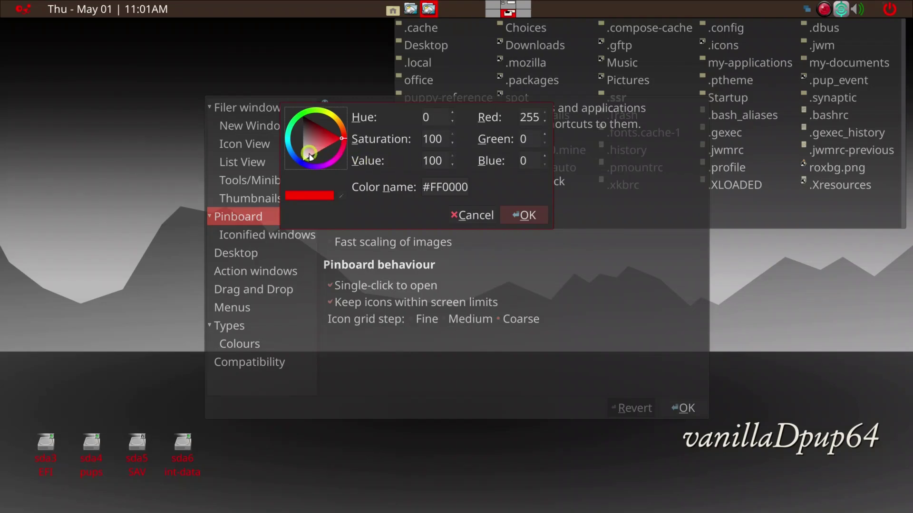
drag(308, 155, 302, 161)
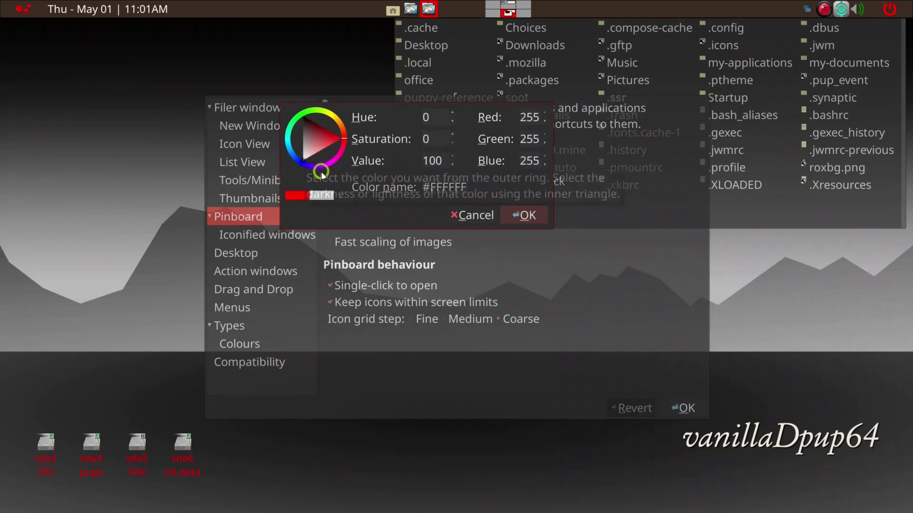
click(524, 217)
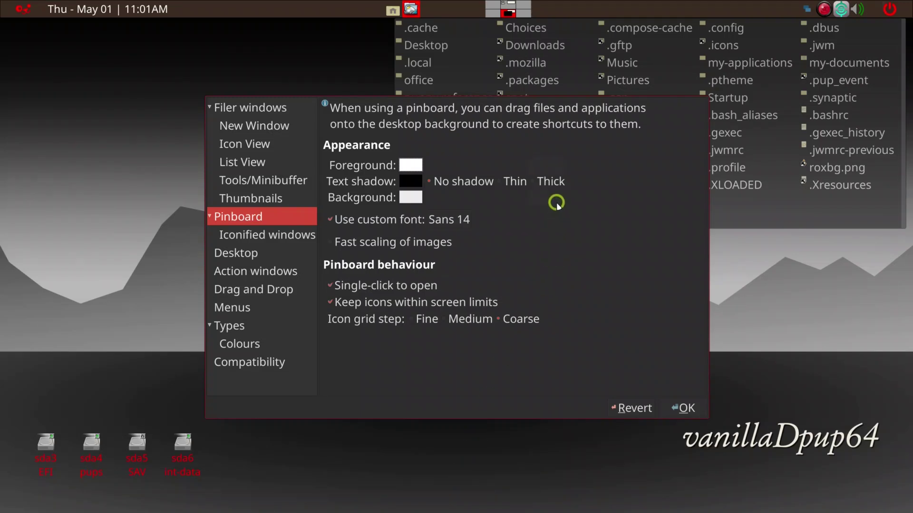
Try the Thick text shadow for the pinboard labels and set it back to No shadow.
click(553, 183)
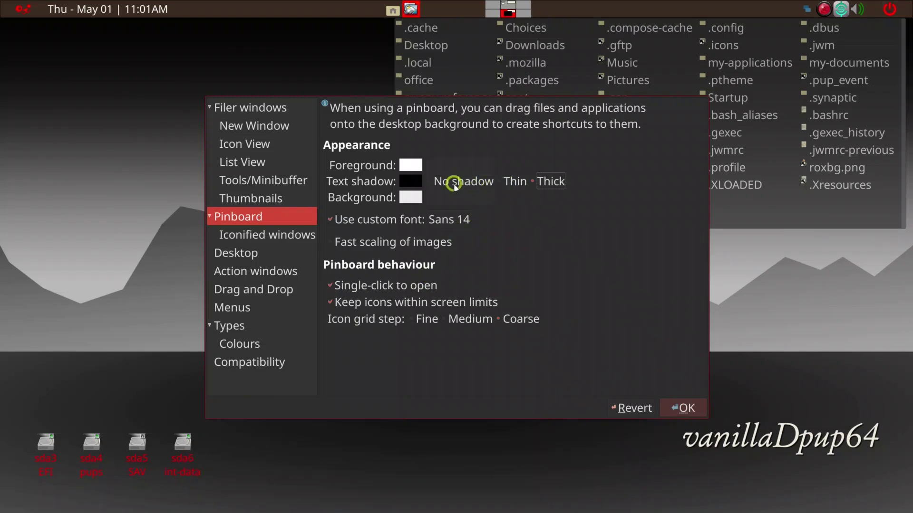
click(436, 182)
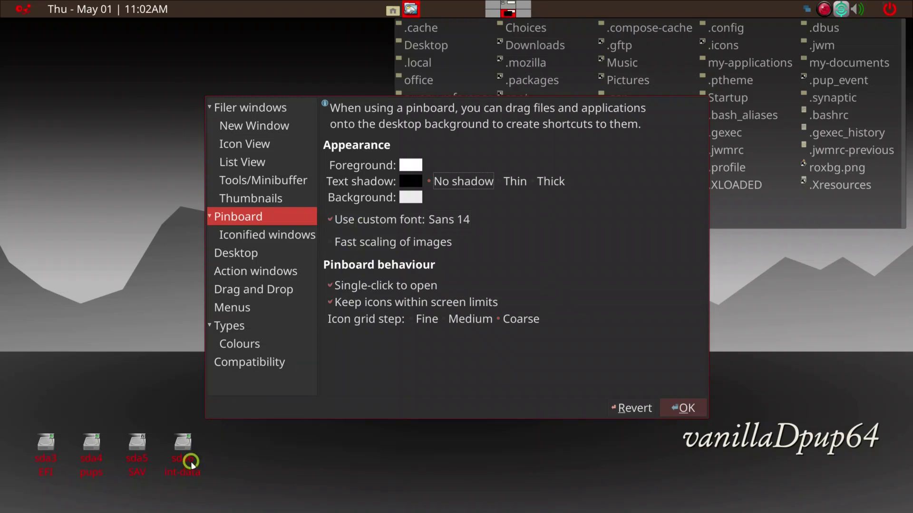
mouse_move(182, 466)
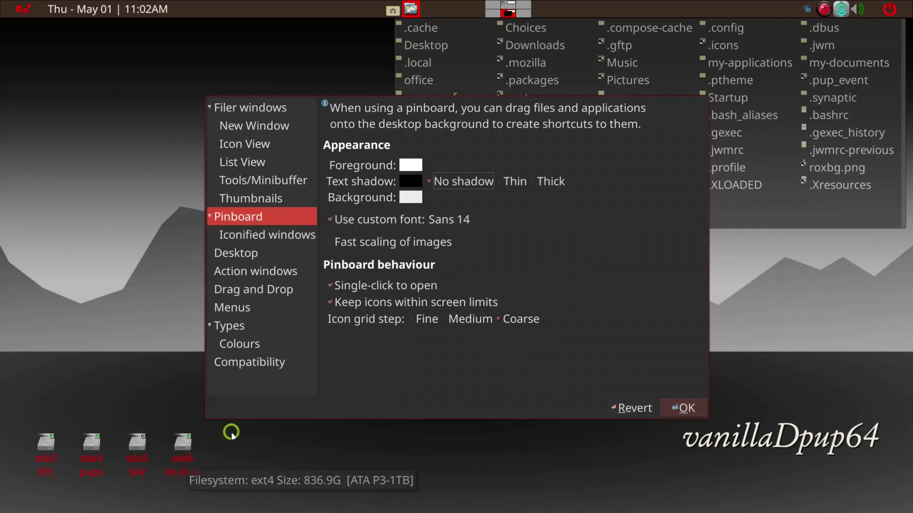
Set the pinboard's custom font to Sans 20 and accept the options.
click(463, 220)
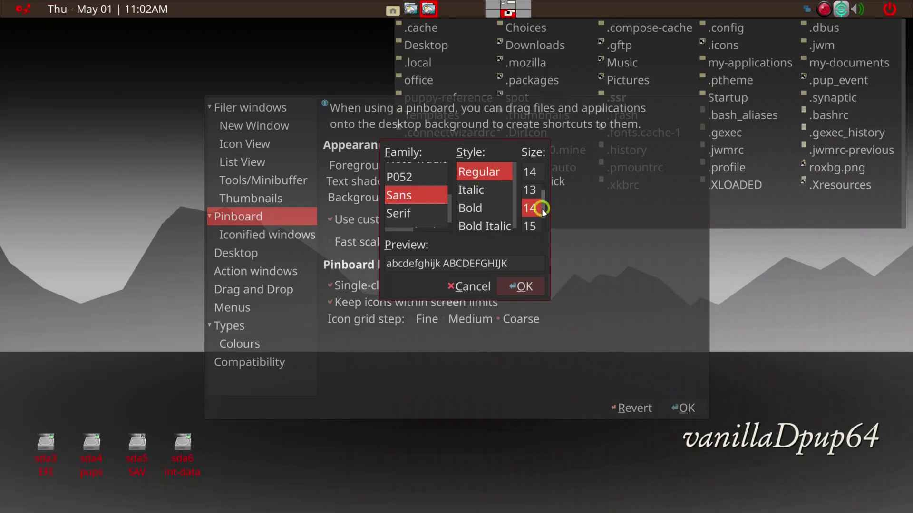
scroll(542, 212, down, 1)
click(532, 223)
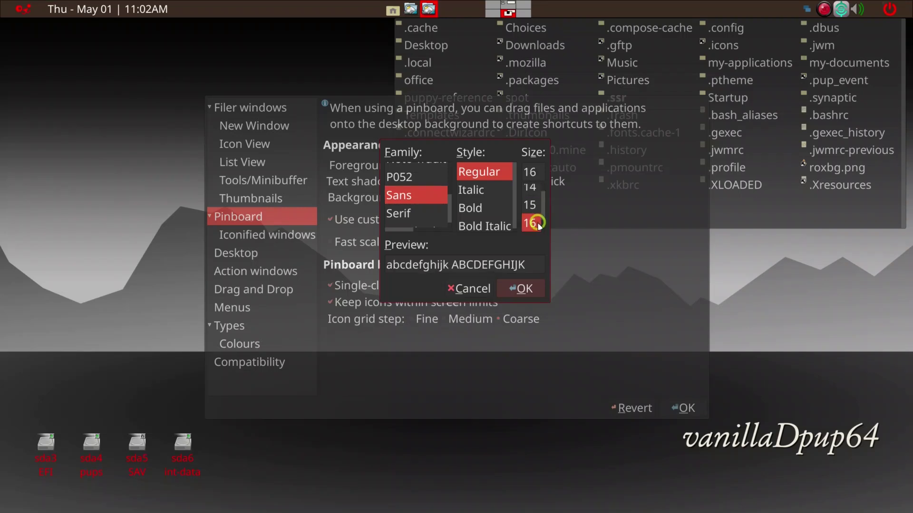
click(525, 290)
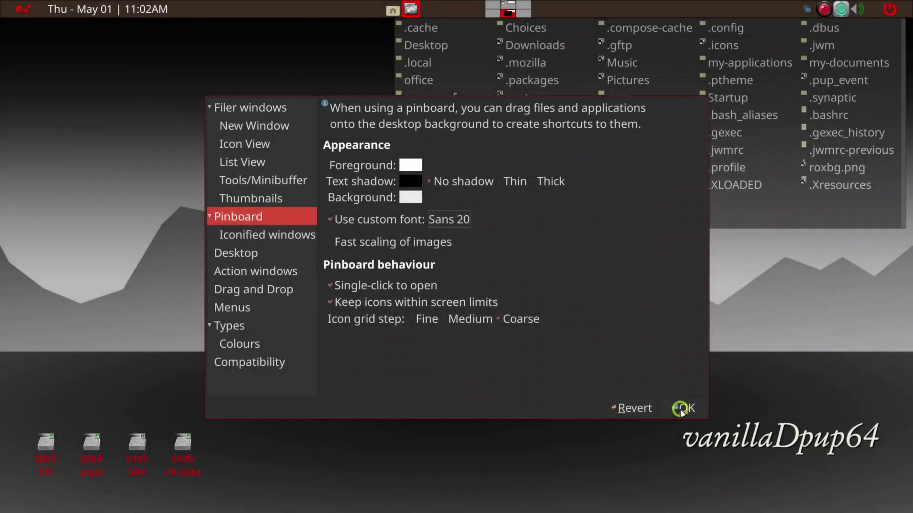
click(676, 409)
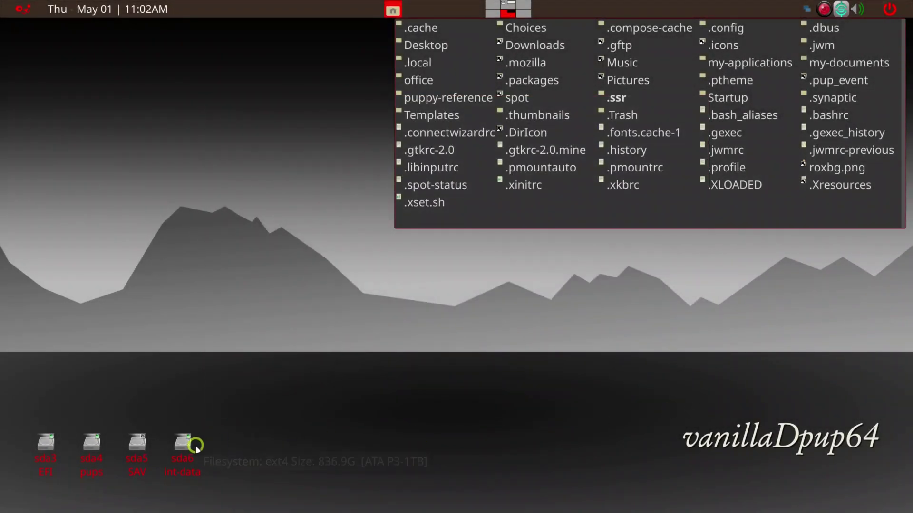
Restart the window manager by running "restartwm &" in a terminal.
right_click(302, 342)
mouse_move(340, 269)
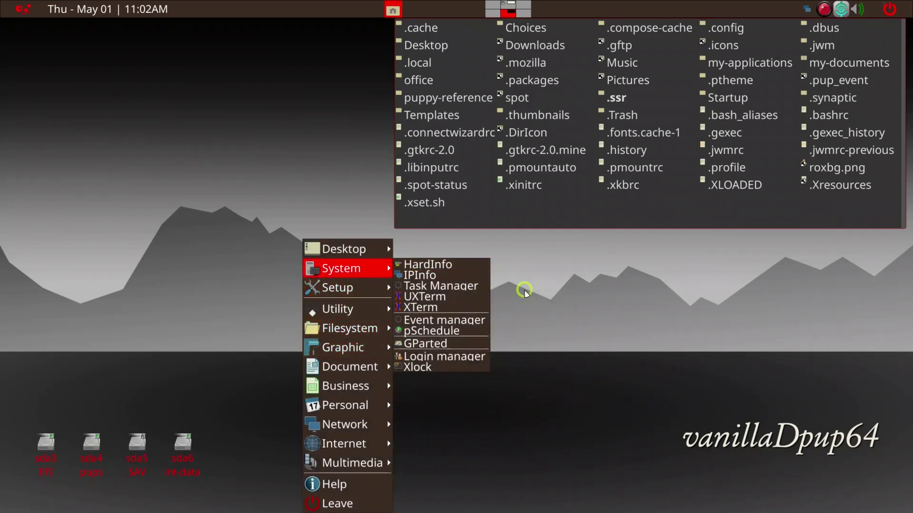
click(573, 299)
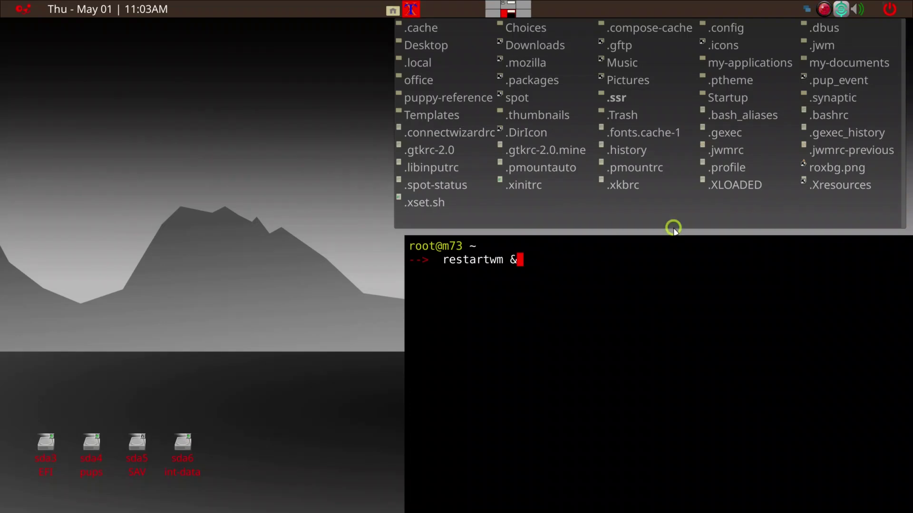
key(Return)
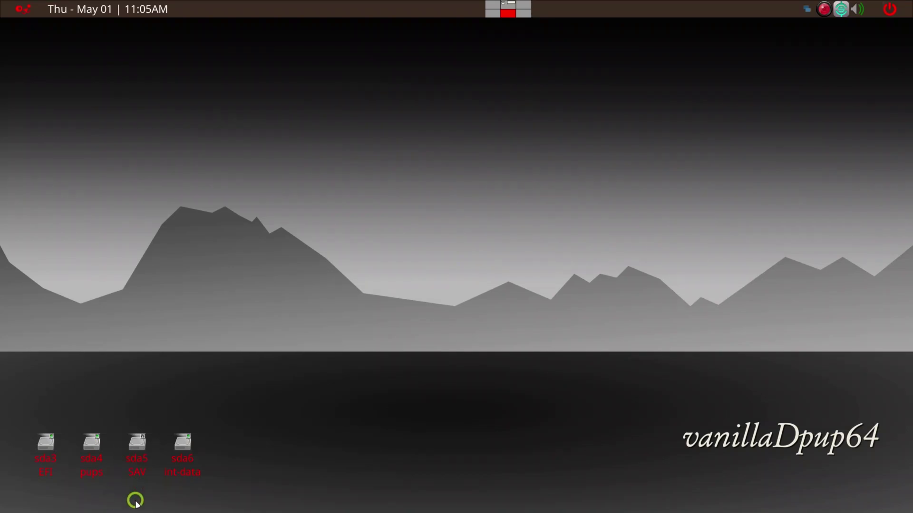
Open the drive icon settings from the Desktop Icons section of the desktop settings.
right_click(475, 214)
mouse_move(475, 214)
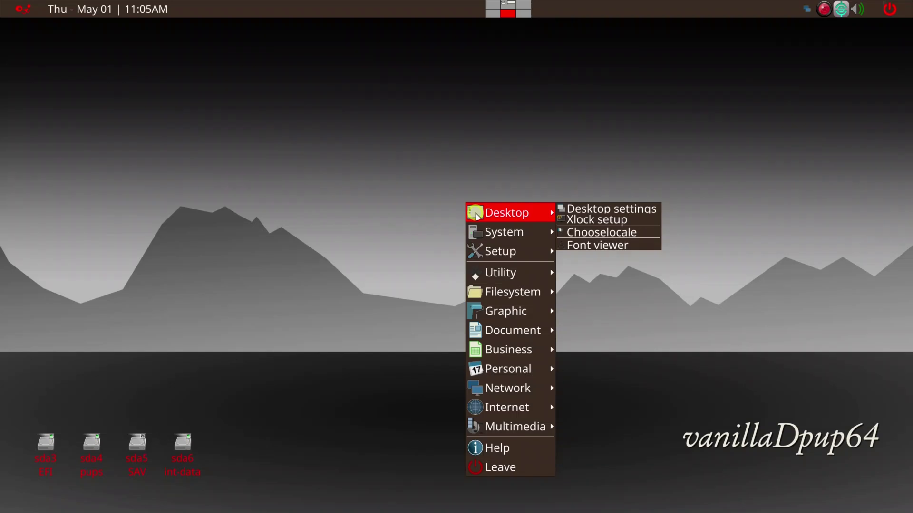
mouse_move(504, 232)
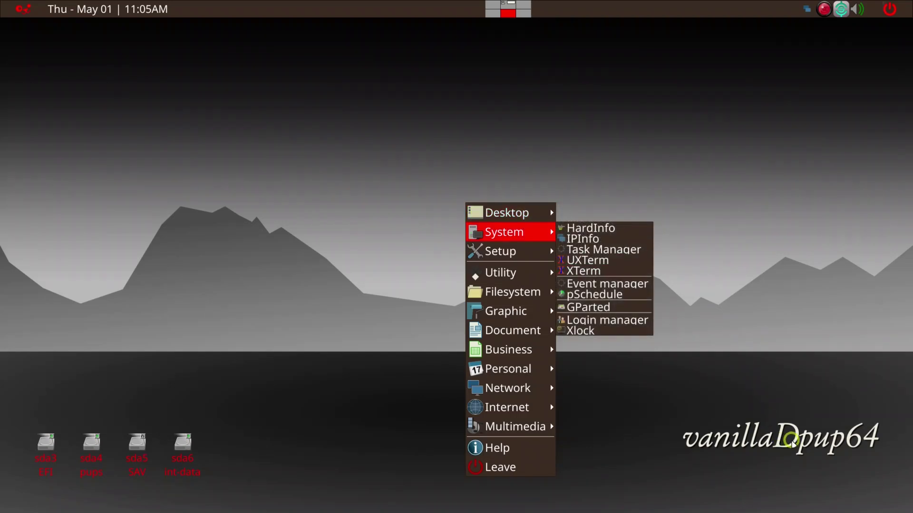
mouse_move(534, 213)
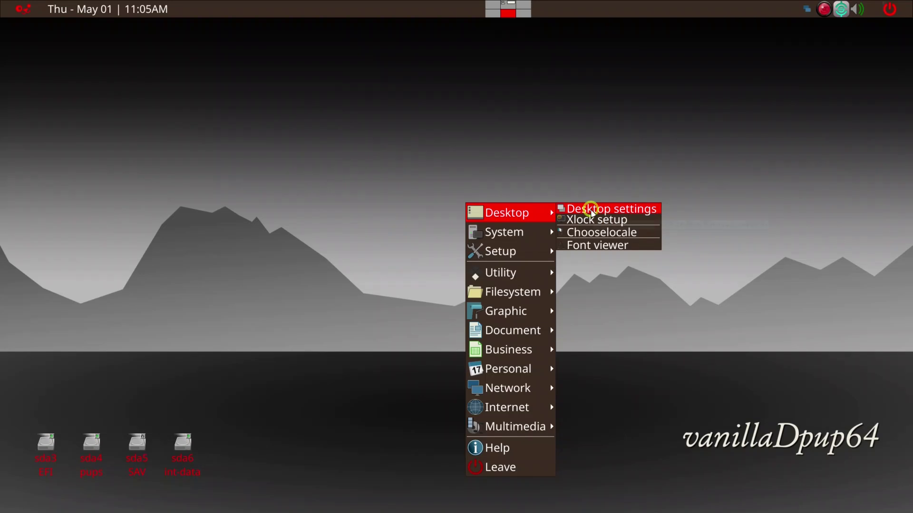
click(591, 210)
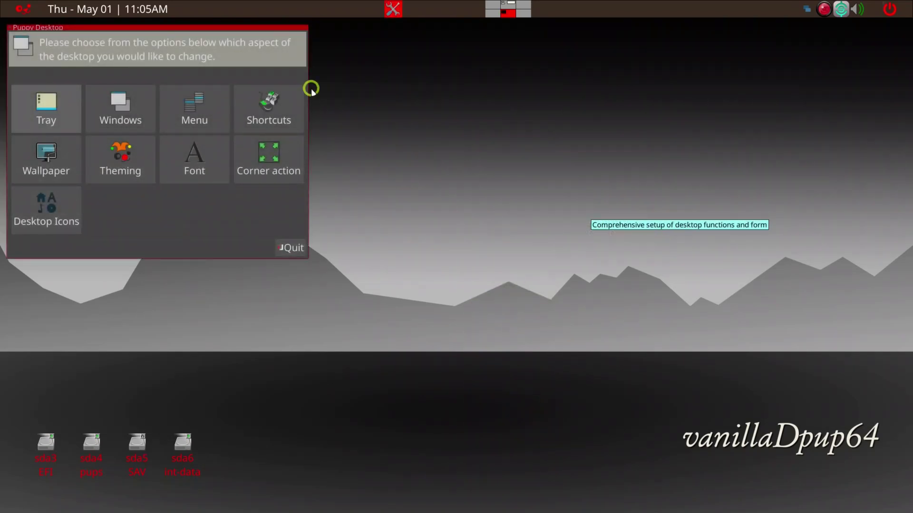
drag(252, 29, 364, 57)
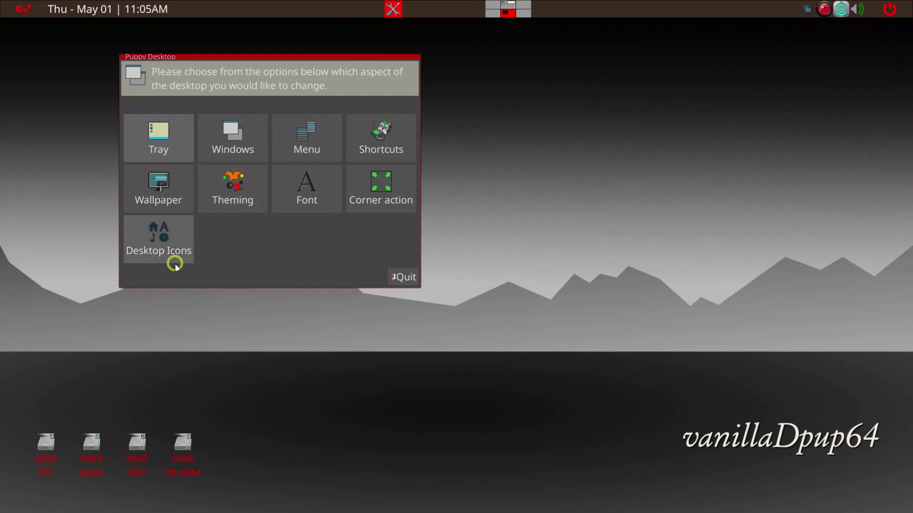
click(153, 242)
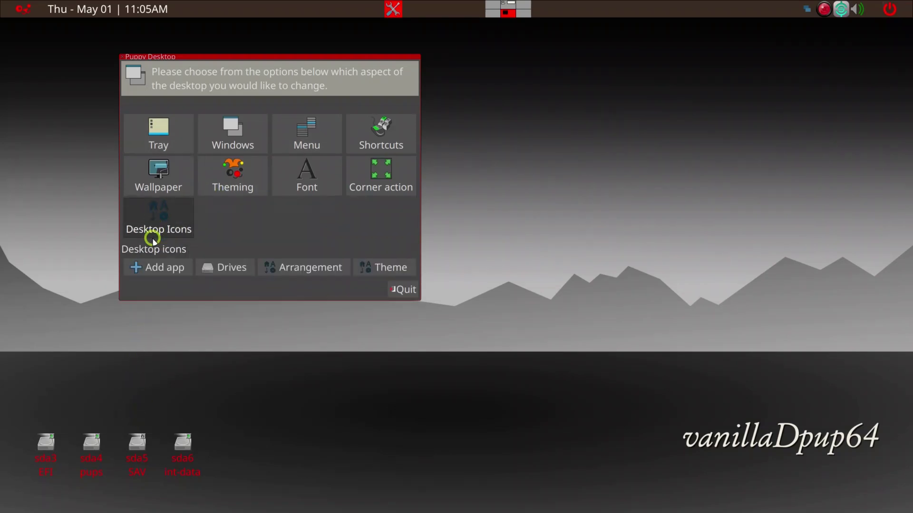
click(227, 269)
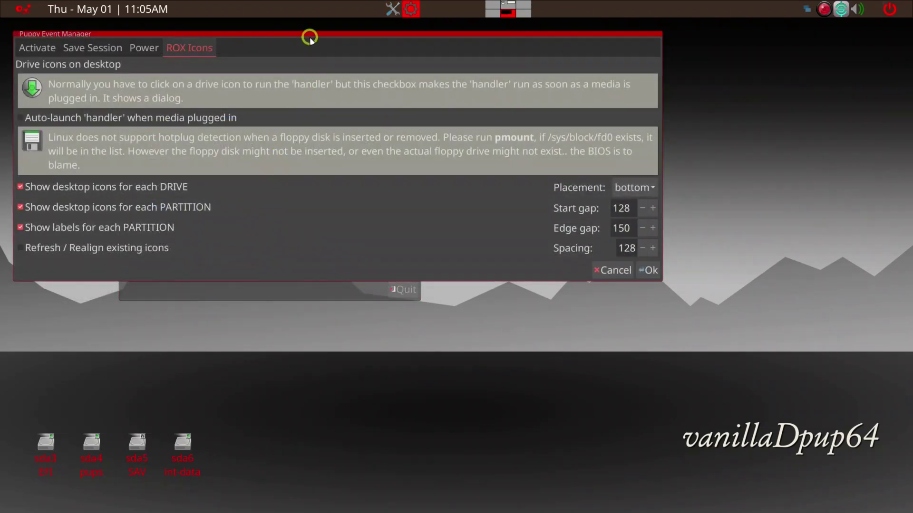
drag(311, 34, 473, 50)
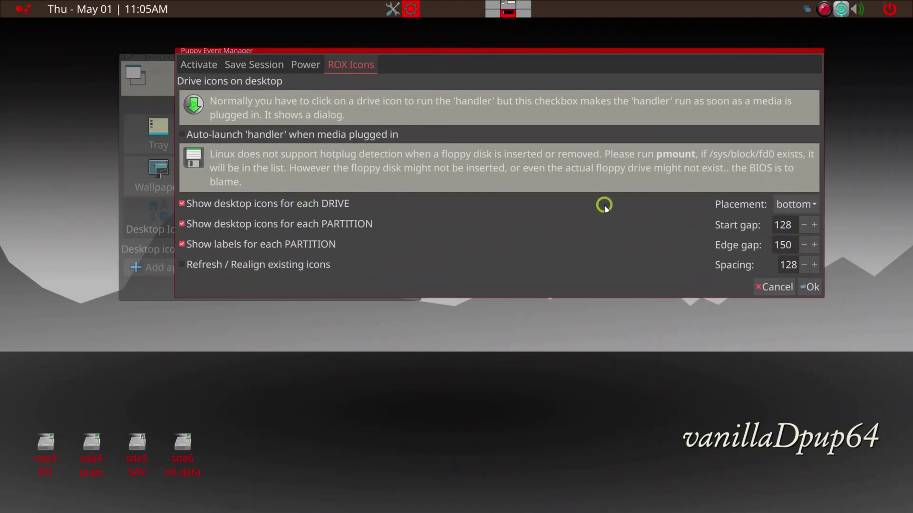
Try the "left" placement for the drive icons and set it back to "bottom".
click(793, 205)
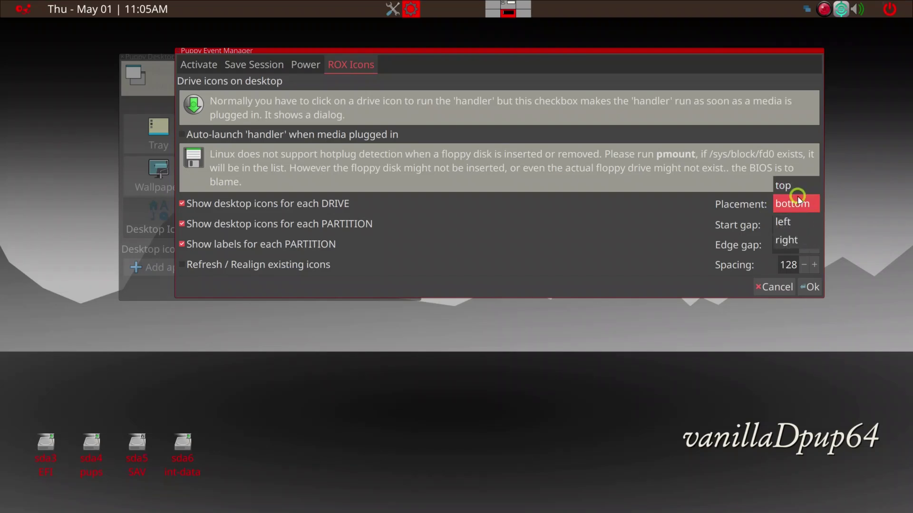
click(788, 222)
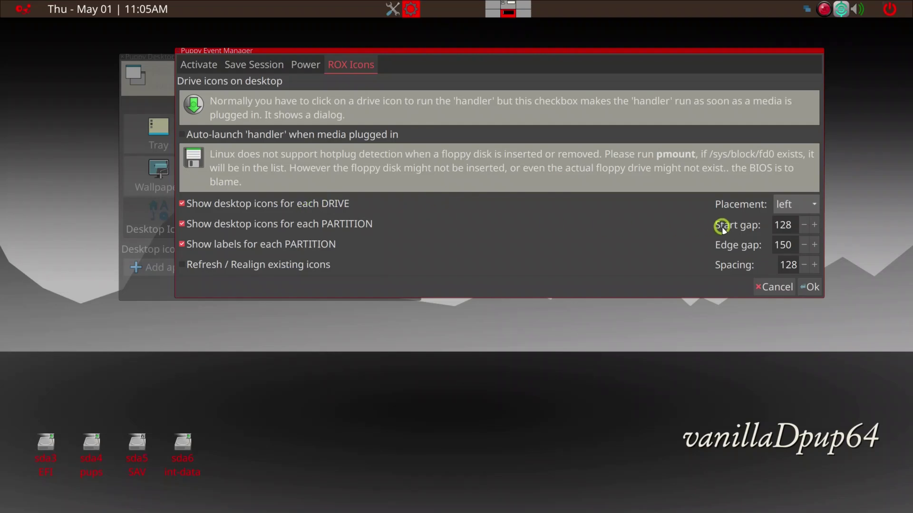
click(803, 209)
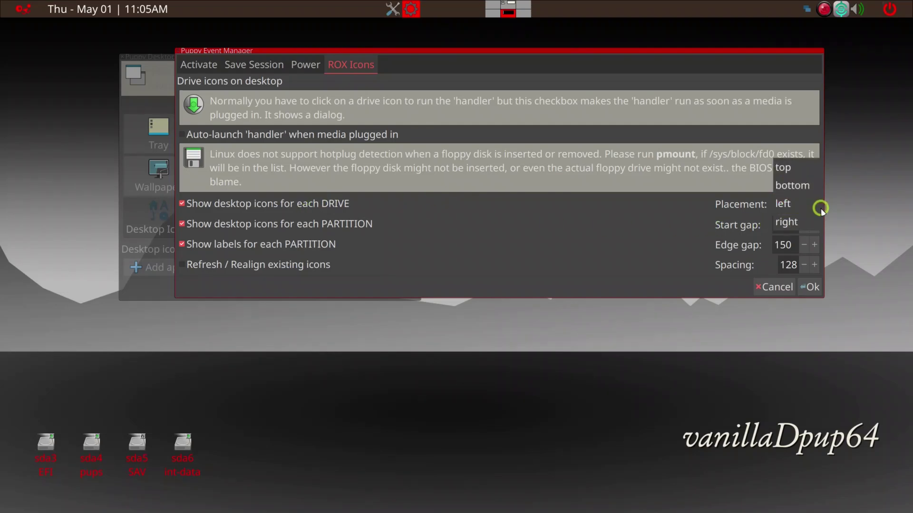
click(800, 194)
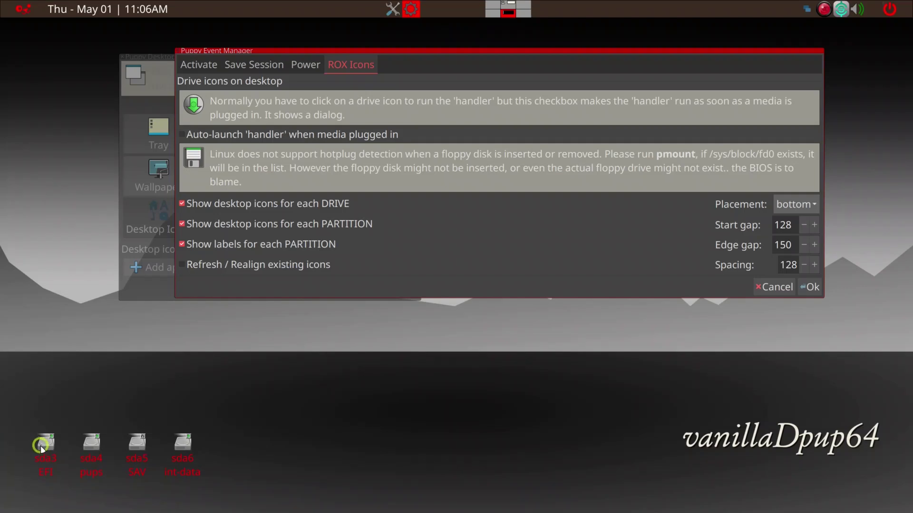
Try a start gap of 2400 pixels for the desktop drive icons.
mouse_move(58, 446)
mouse_move(133, 451)
drag(792, 227, 756, 223)
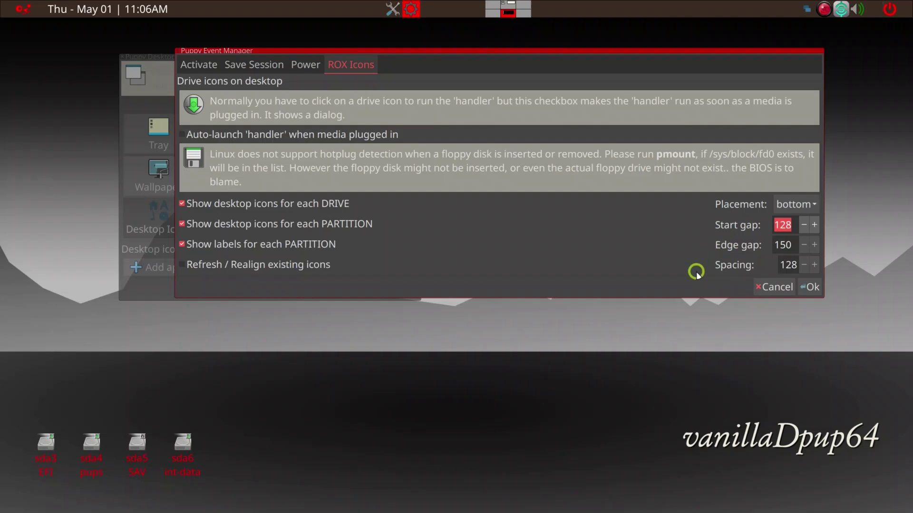
text(2000)
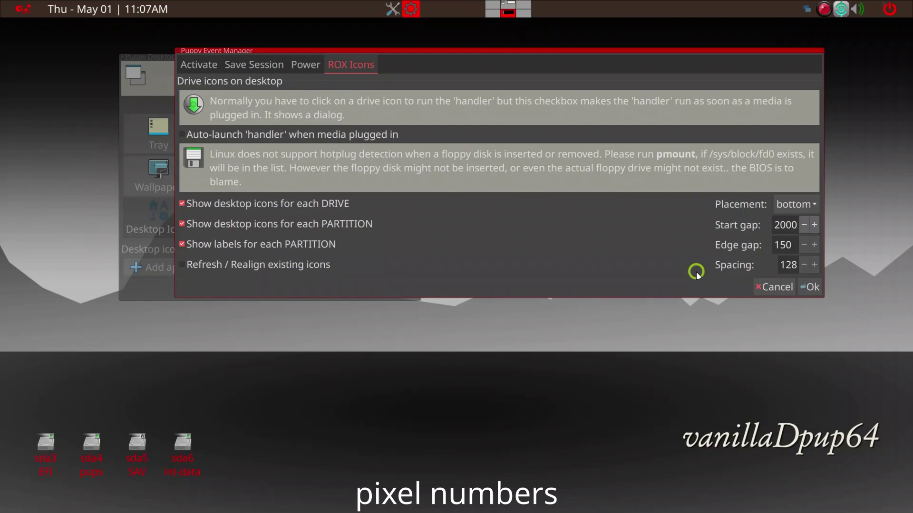
key(BackSpace)
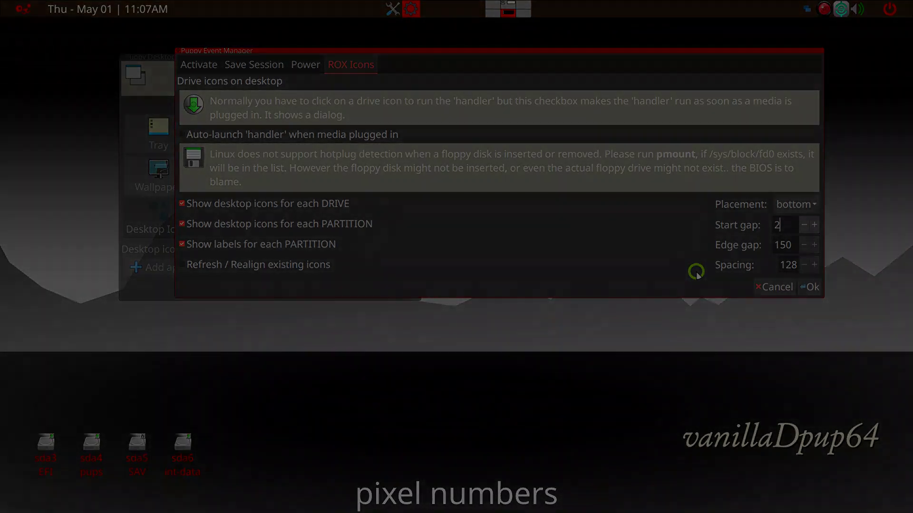
text(40)
text(0)
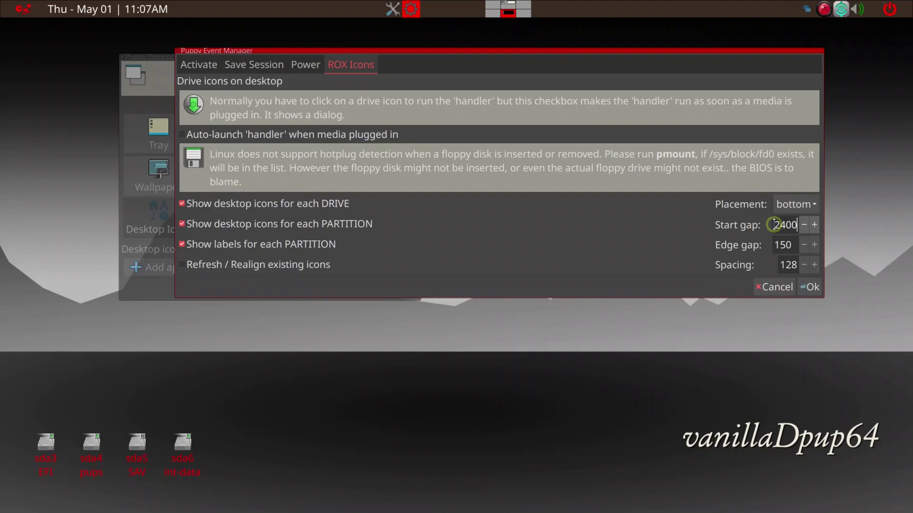
click(791, 245)
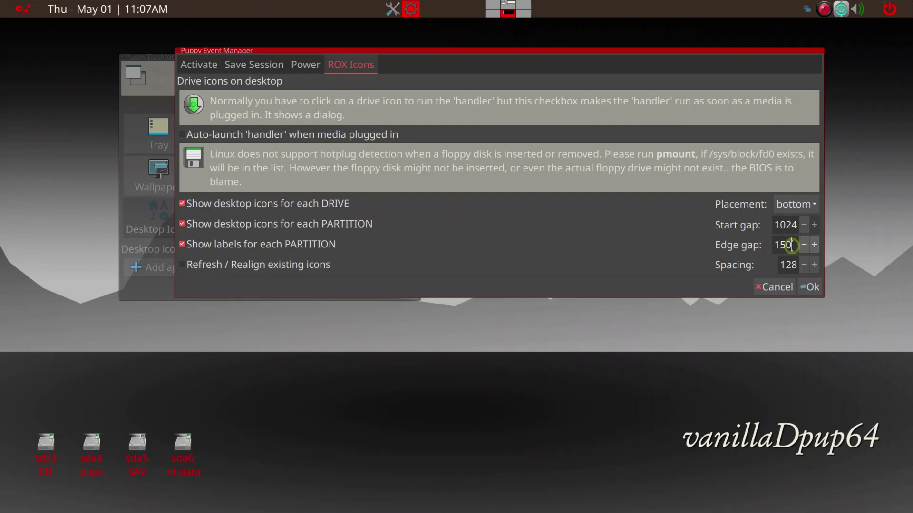
Apply an edge gap of 75 and a spacing of 256 to the drive icons, with Refresh / Realign existing icons enabled.
drag(782, 245, 760, 246)
click(183, 266)
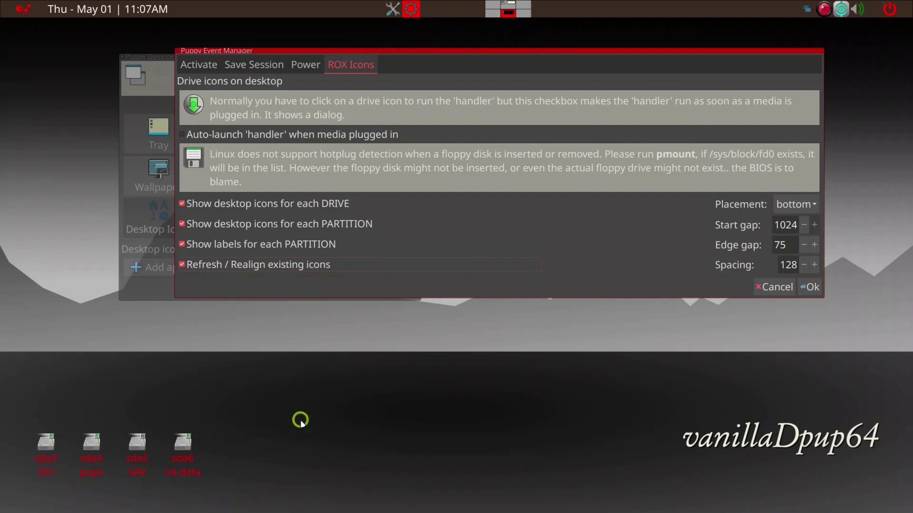
drag(779, 265, 845, 274)
text(256)
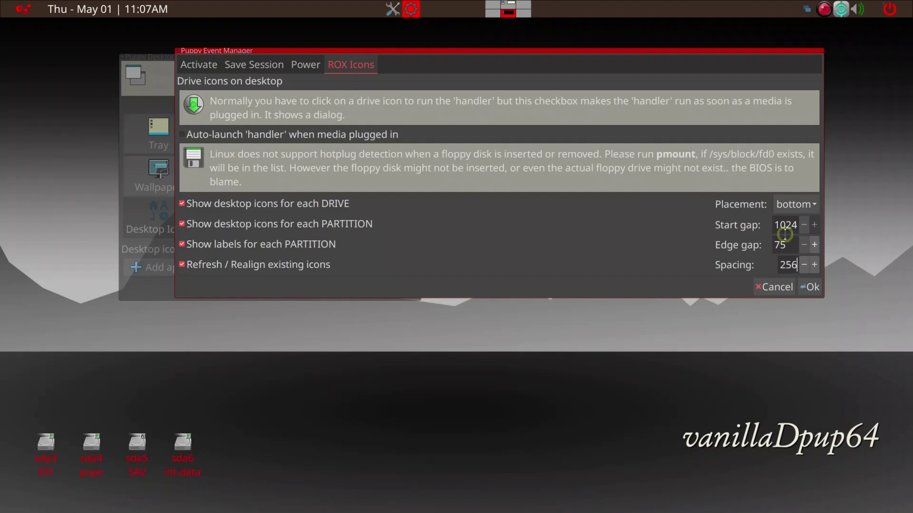
click(808, 287)
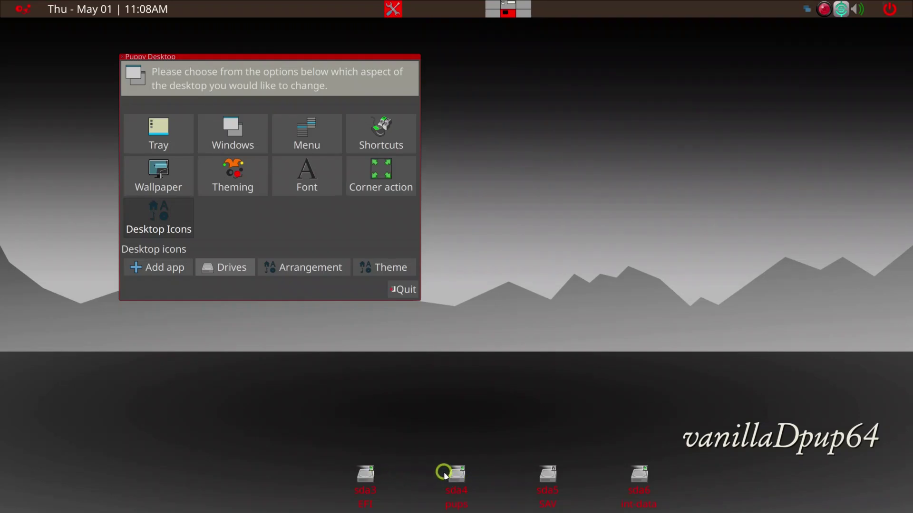
Restore the drive icons to start gap 128, edge gap 150 and spacing 128, and quit the desktop settings.
click(235, 273)
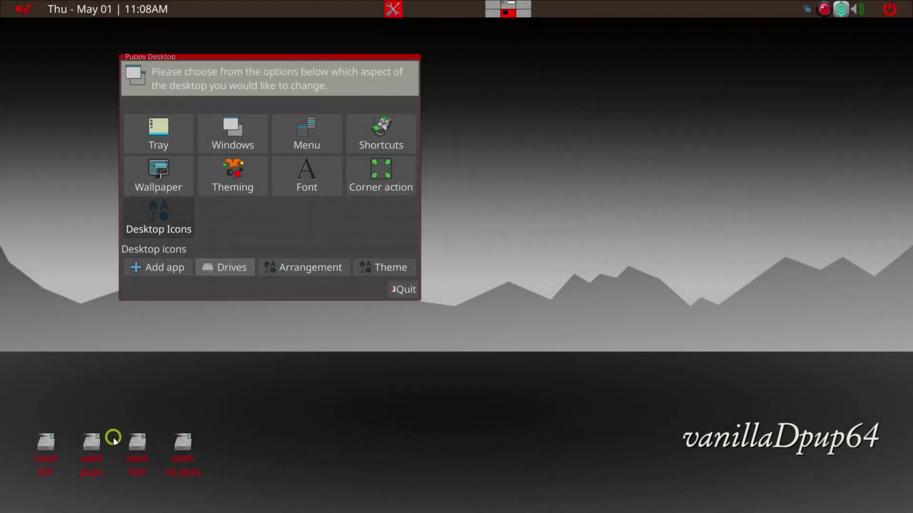
click(399, 290)
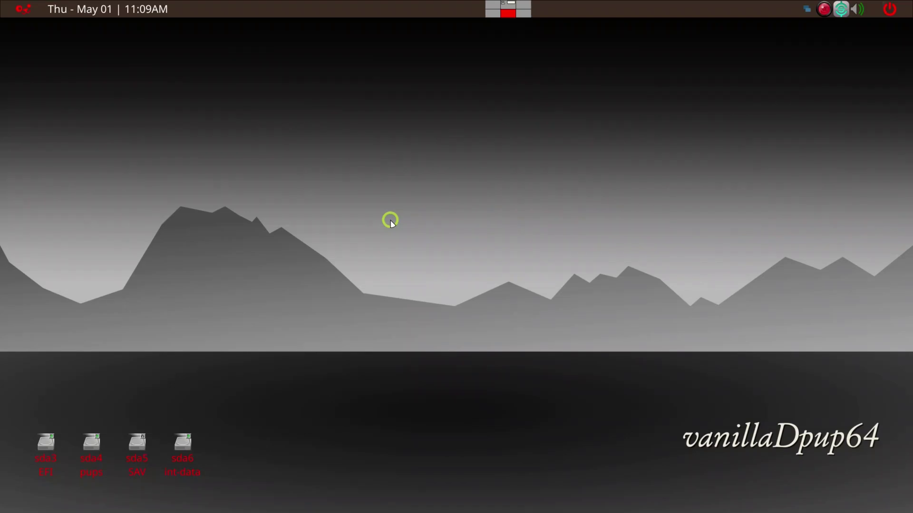
Launch GParted and tile its window to fill the right half of the desktop.
text(gparted)
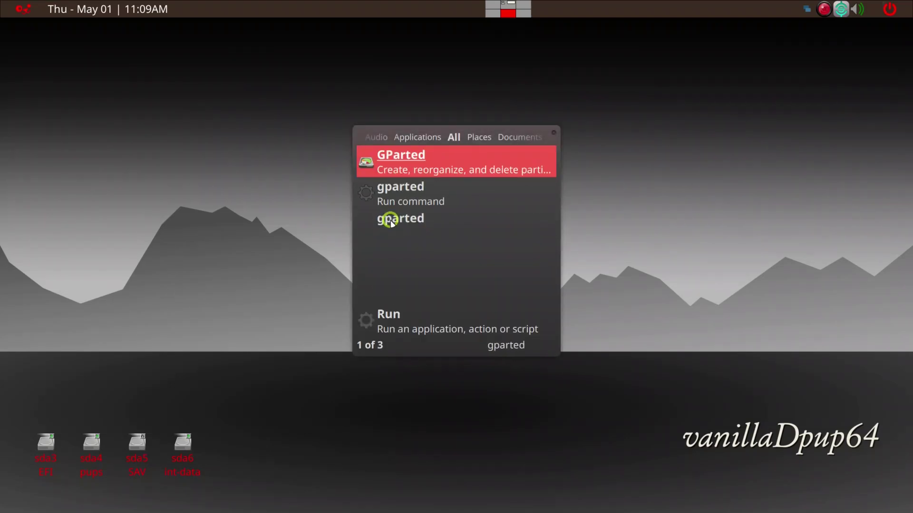
key(Return)
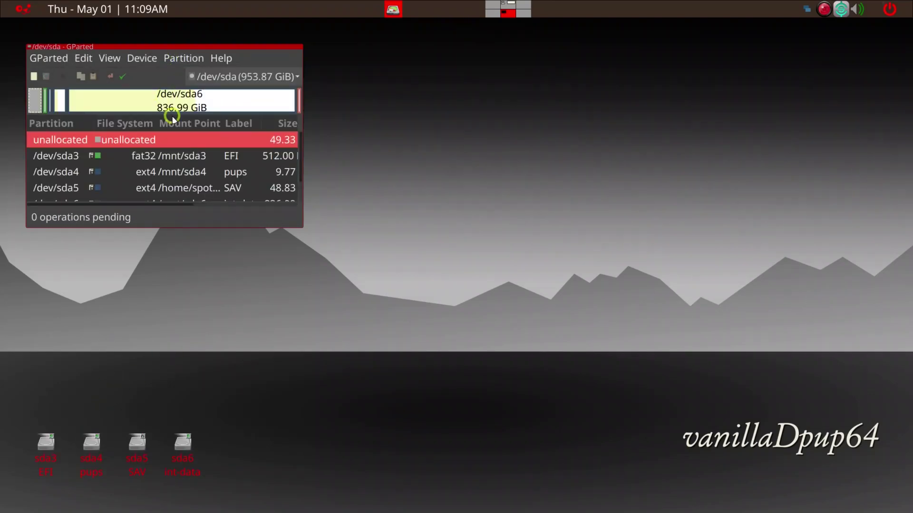
key(super+Right)
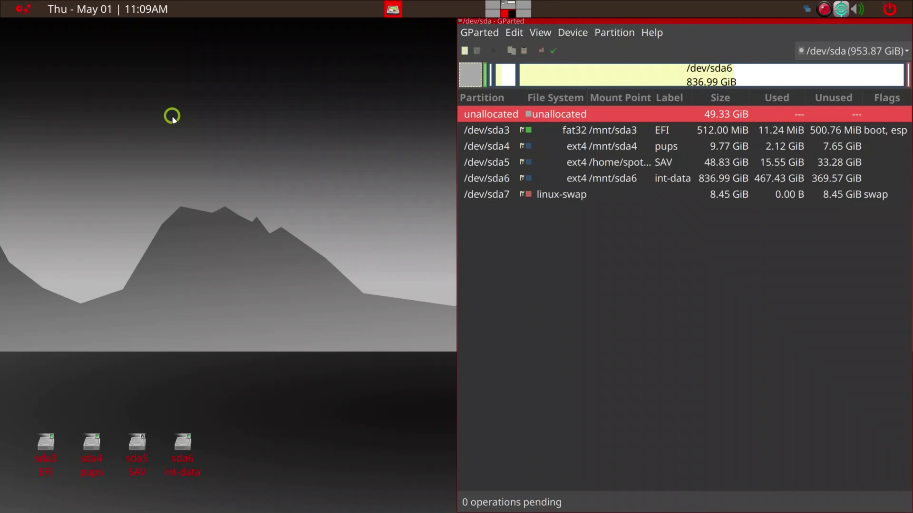
Open the file system label dialog for partition /dev/sda5 and cancel it without entering a new label.
click(668, 148)
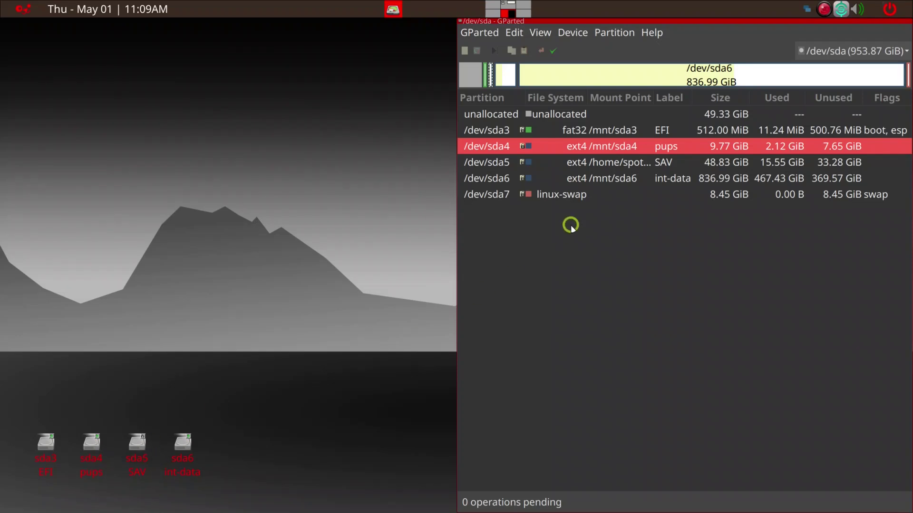
click(639, 164)
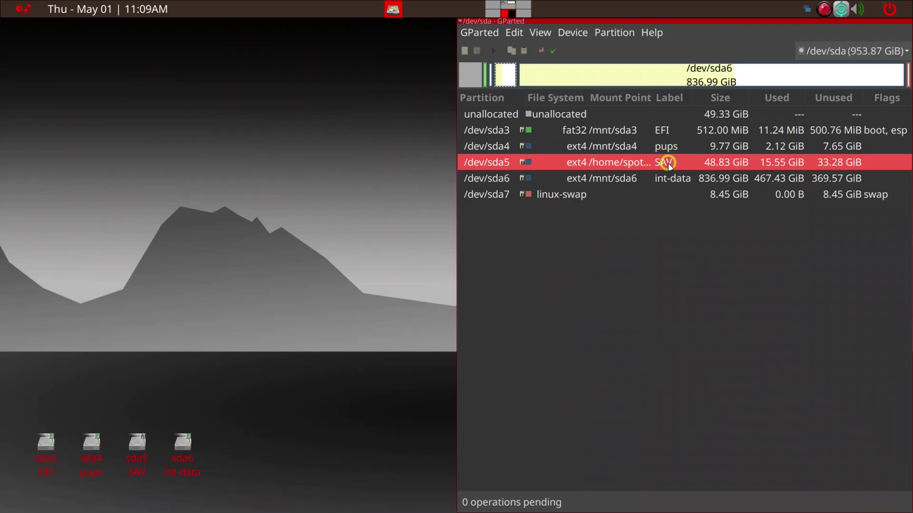
right_click(667, 164)
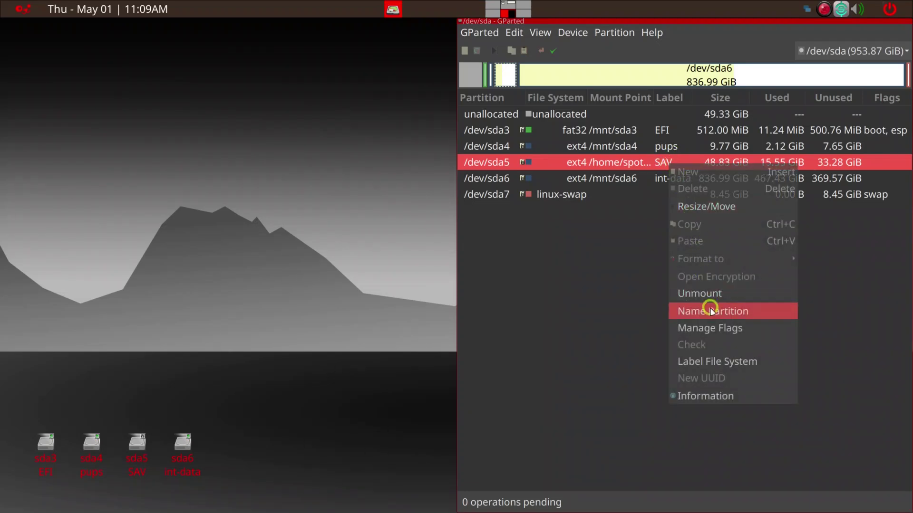
click(723, 363)
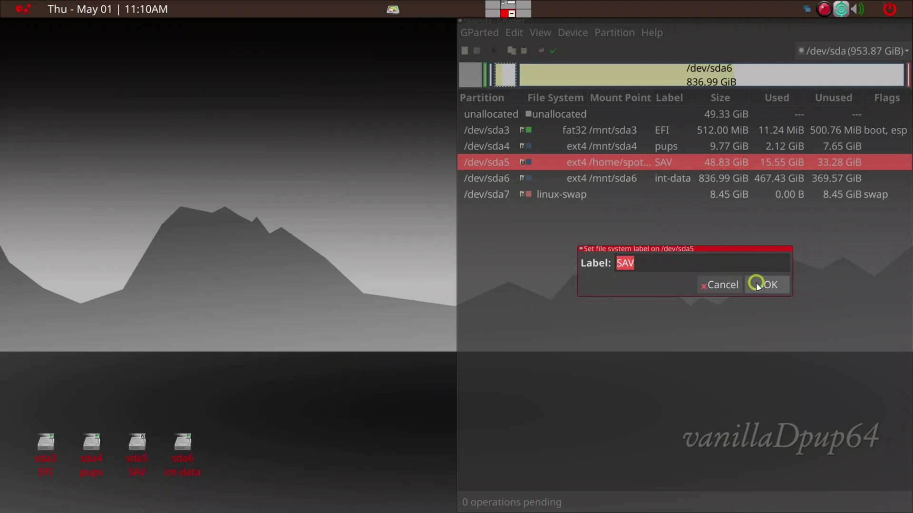
click(722, 285)
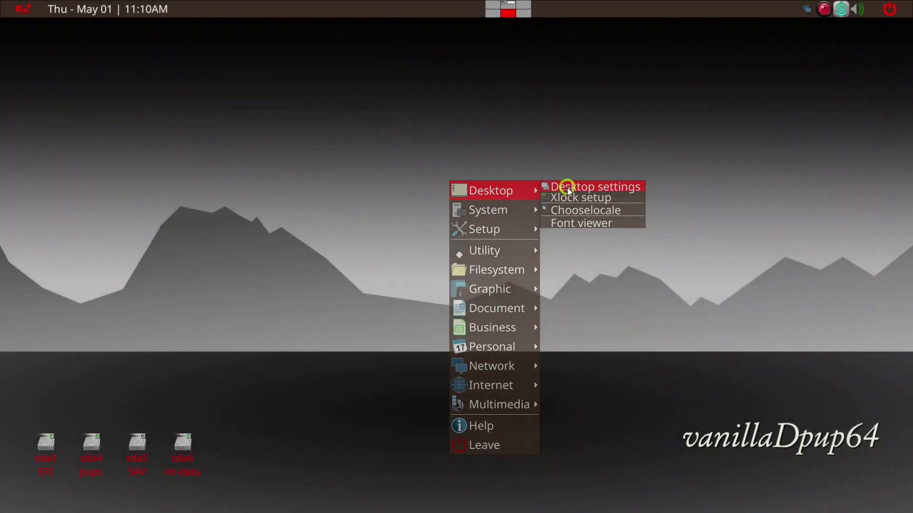
Reopen the drive icon settings from the desktop settings, enable Refresh / Realign existing icons and cancel the dialog.
click(567, 188)
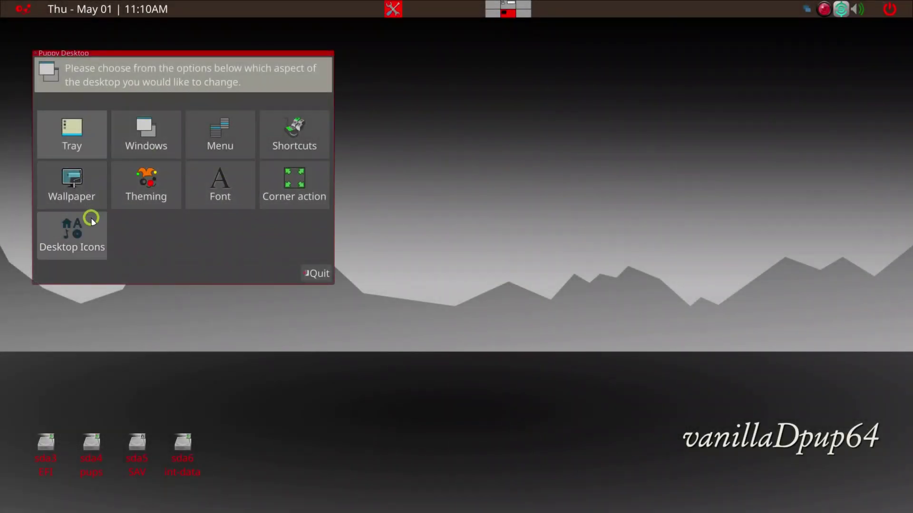
click(81, 240)
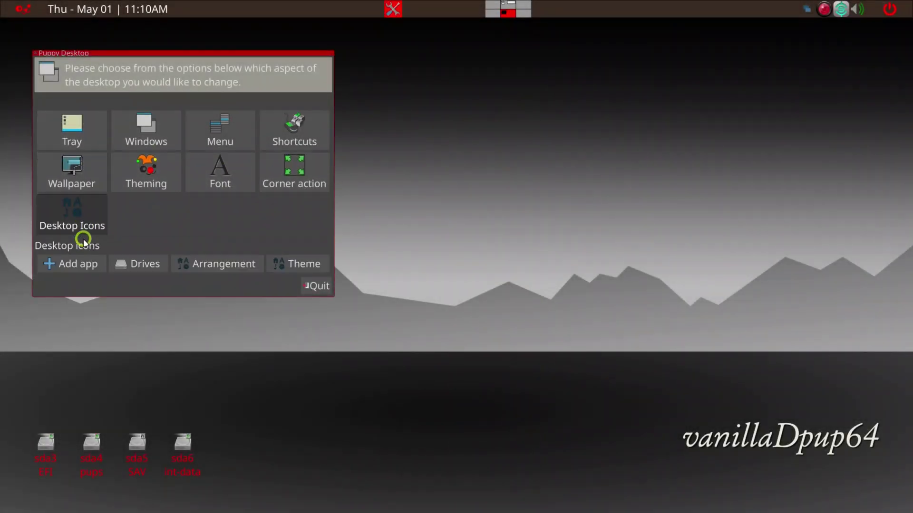
click(137, 266)
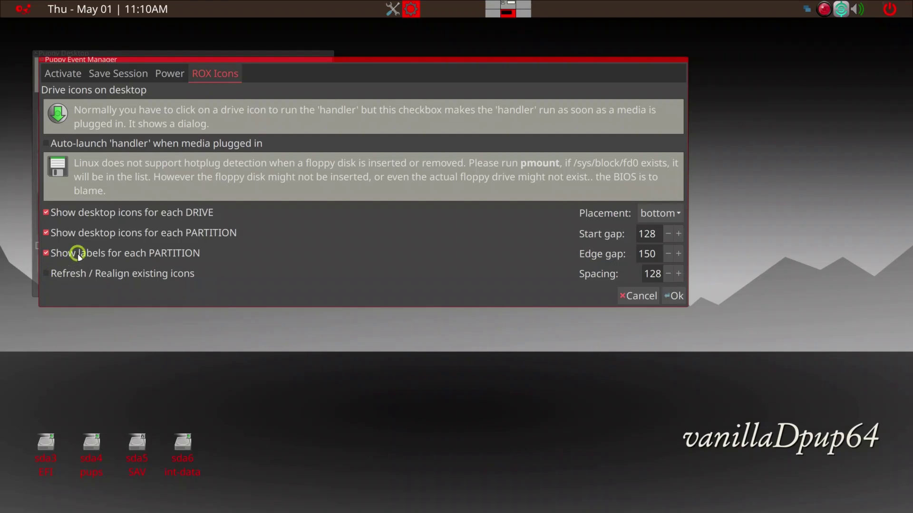
click(46, 274)
click(634, 298)
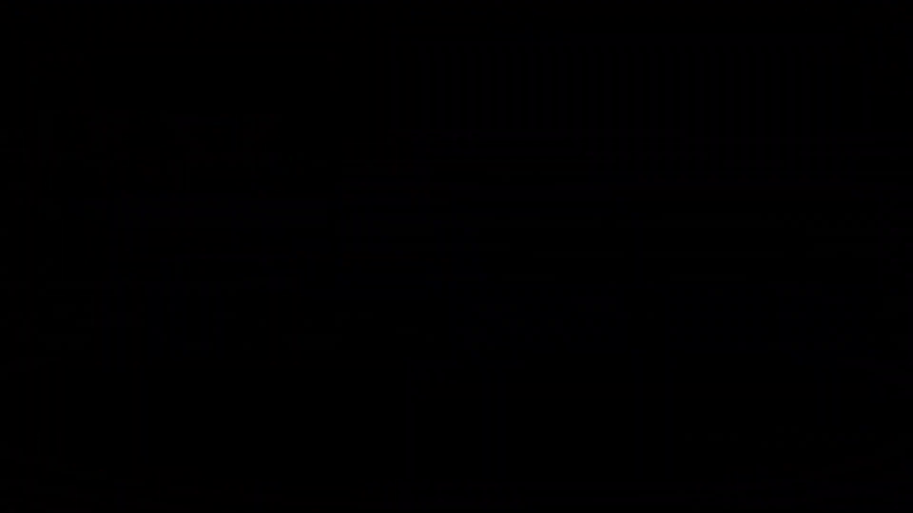